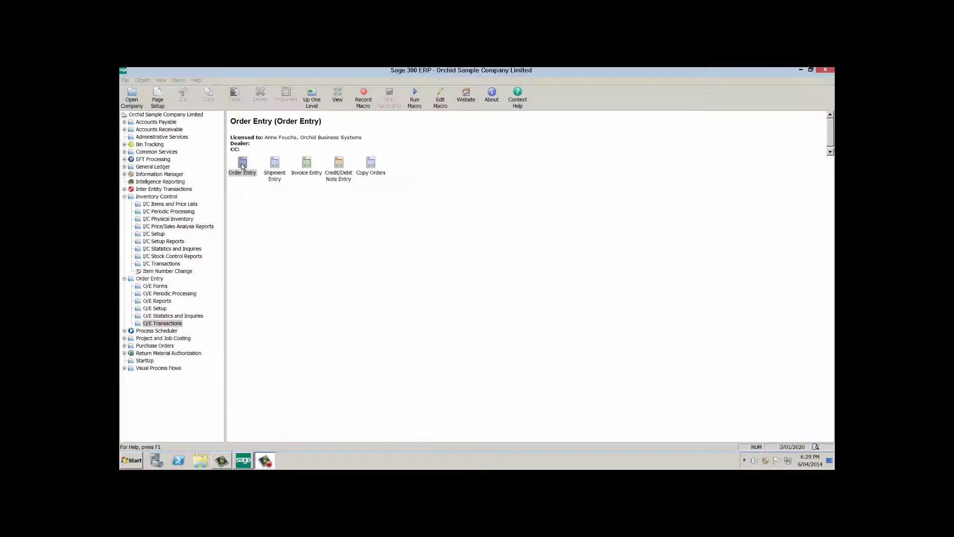
Open Order Entry and load the posted 'Ship ASAP' order with its two item lines.
{"action": "double_click", "coordinate": [243, 166]}
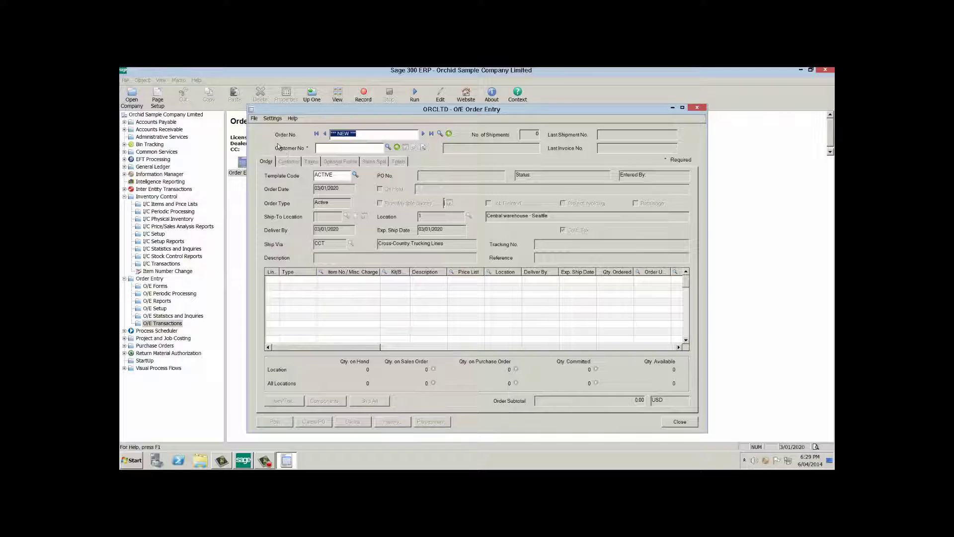
{"action": "left_click", "coordinate": [439, 133]}
{"action": "left_click", "coordinate": [297, 190]}
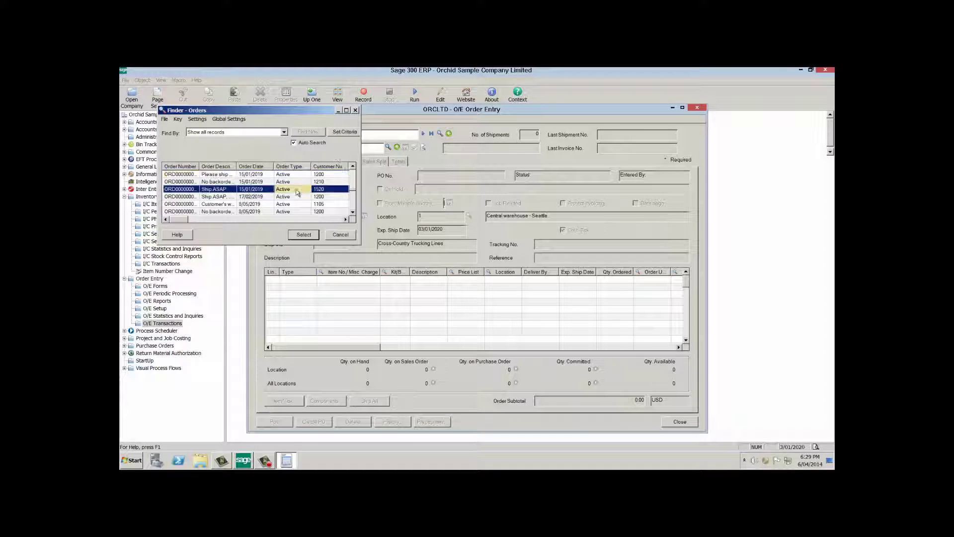
{"action": "left_click", "coordinate": [303, 234]}
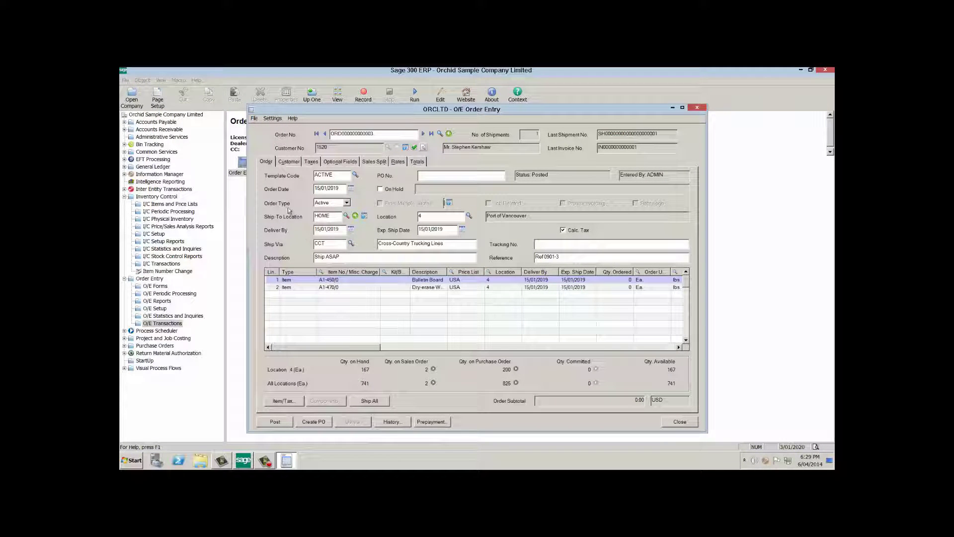
Go back to the ACME Plumbing order, then resize and nudge its yellow no-Monday-deliveries note.
{"action": "left_click", "coordinate": [325, 132]}
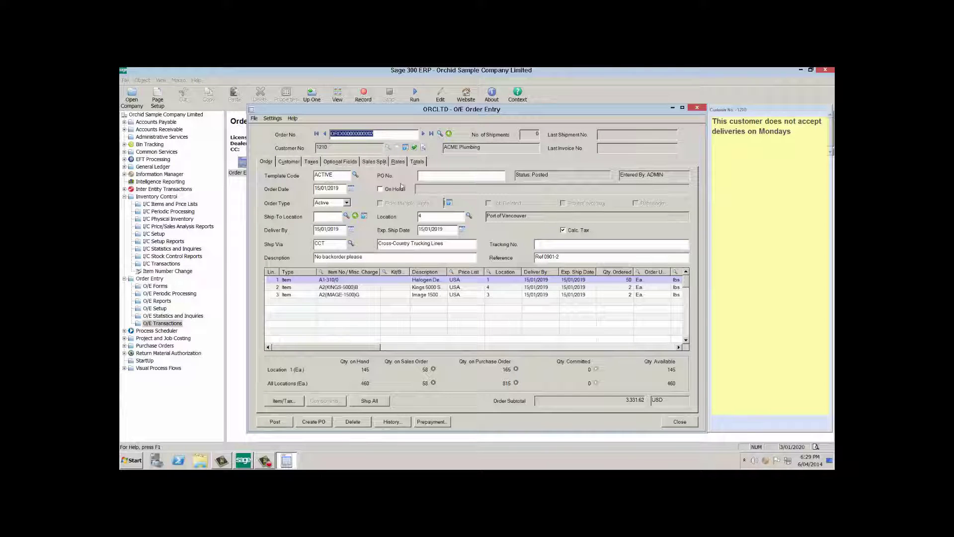
{"action": "mouse_move", "coordinate": [722, 184]}
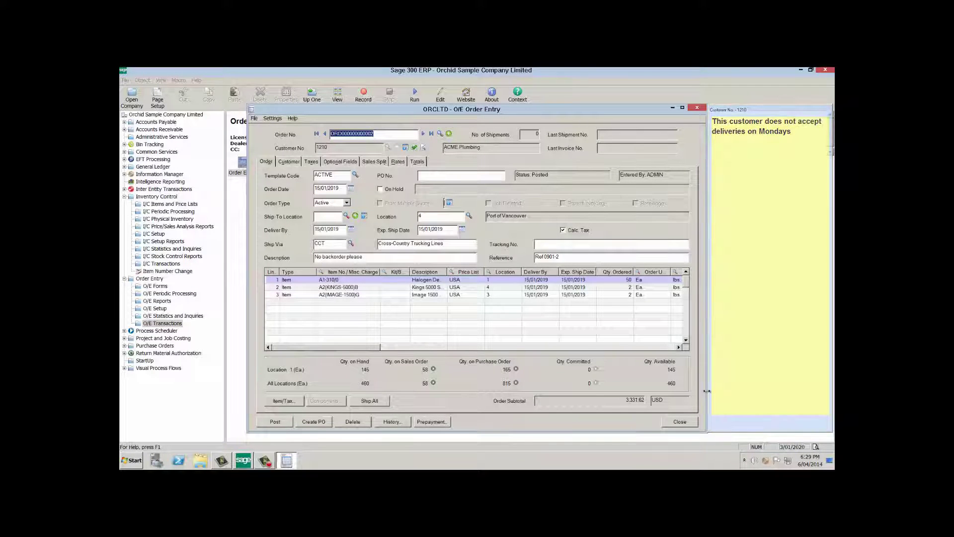
{"action": "left_click", "coordinate": [712, 106]}
{"action": "mouse_move", "coordinate": [712, 105]}
{"action": "left_mouse_down"}
{"action": "mouse_move", "coordinate": [716, 201]}
{"action": "mouse_move", "coordinate": [723, 110]}
{"action": "left_mouse_up"}
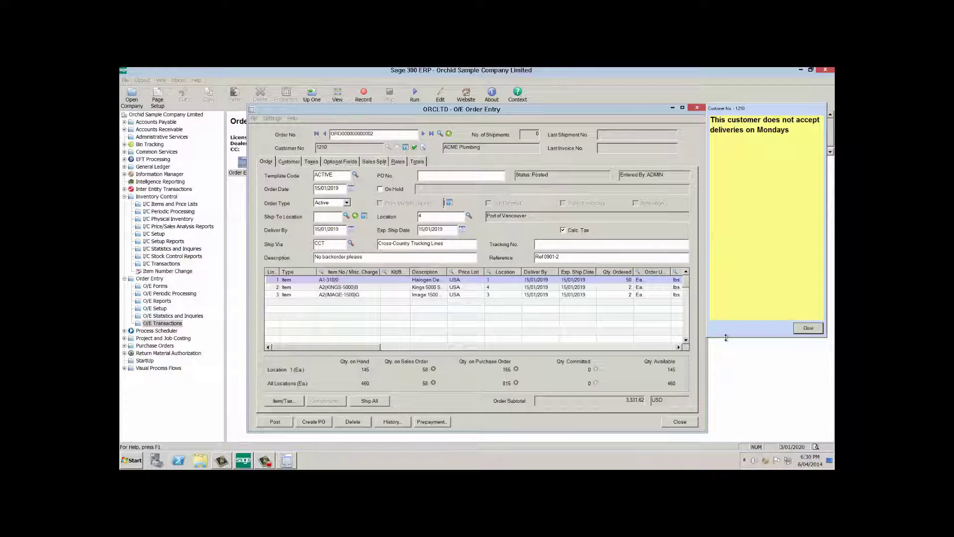
{"action": "left_click_drag", "start_coordinate": [729, 330], "coordinate": [732, 433]}
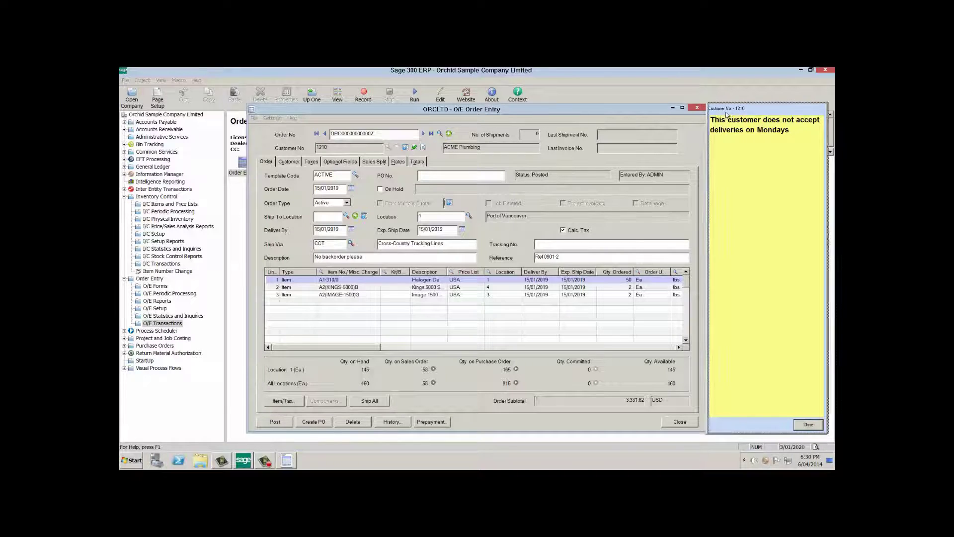
{"action": "left_click_drag", "start_coordinate": [726, 114], "coordinate": [726, 112]}
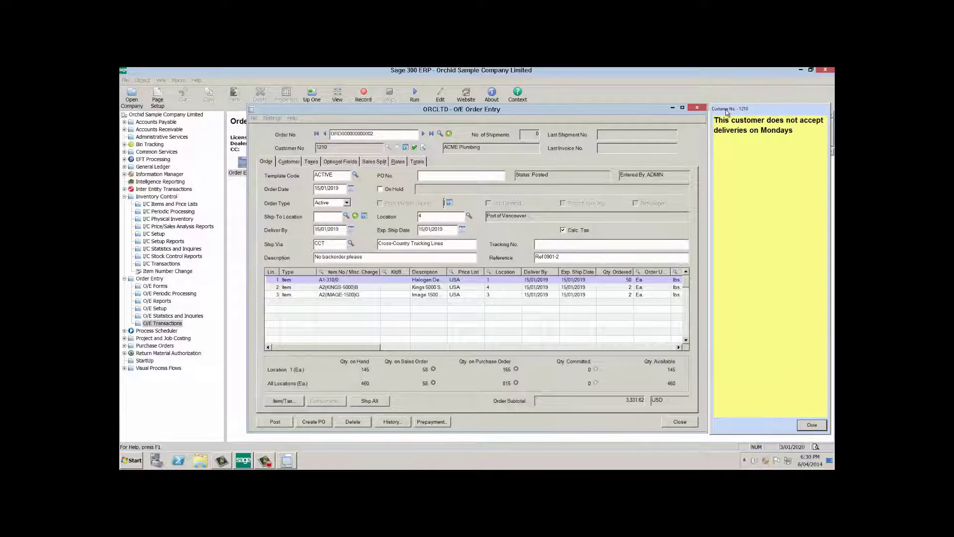
{"action": "mouse_move", "coordinate": [728, 164]}
Go back to the earliest order and look over its coloured delivery and freight notes.
{"action": "left_click", "coordinate": [326, 132]}
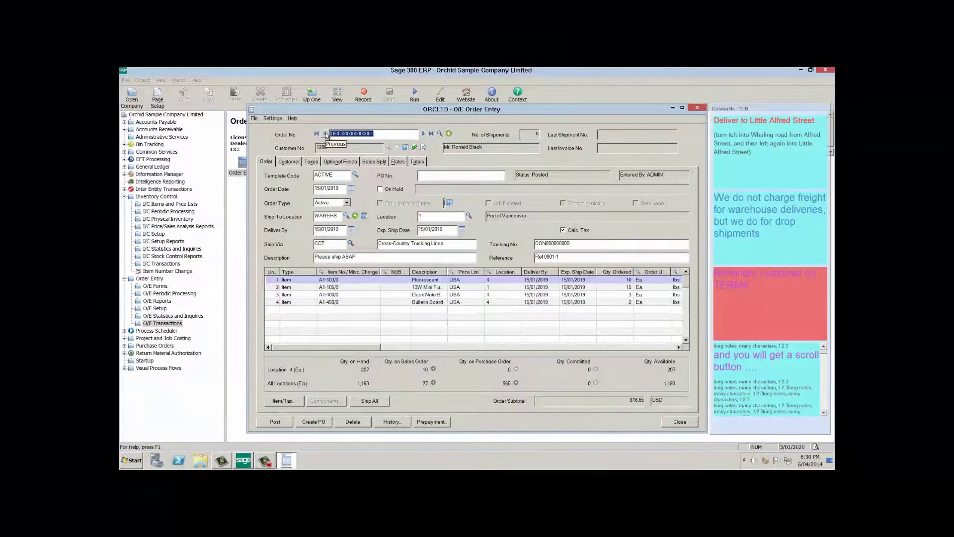
{"action": "mouse_move", "coordinate": [757, 161]}
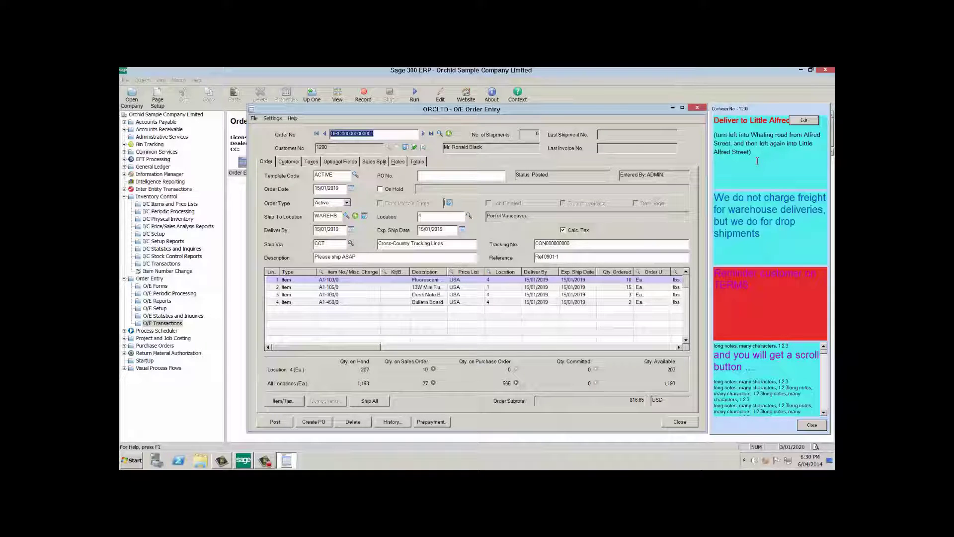
{"action": "mouse_move", "coordinate": [759, 293]}
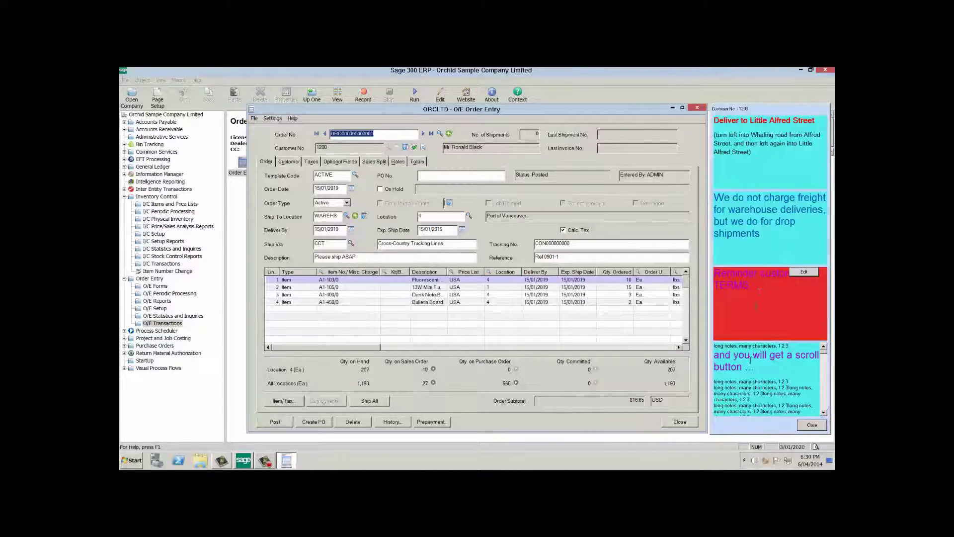
Scroll down through the long bottom note and back up again.
{"action": "mouse_move", "coordinate": [746, 379]}
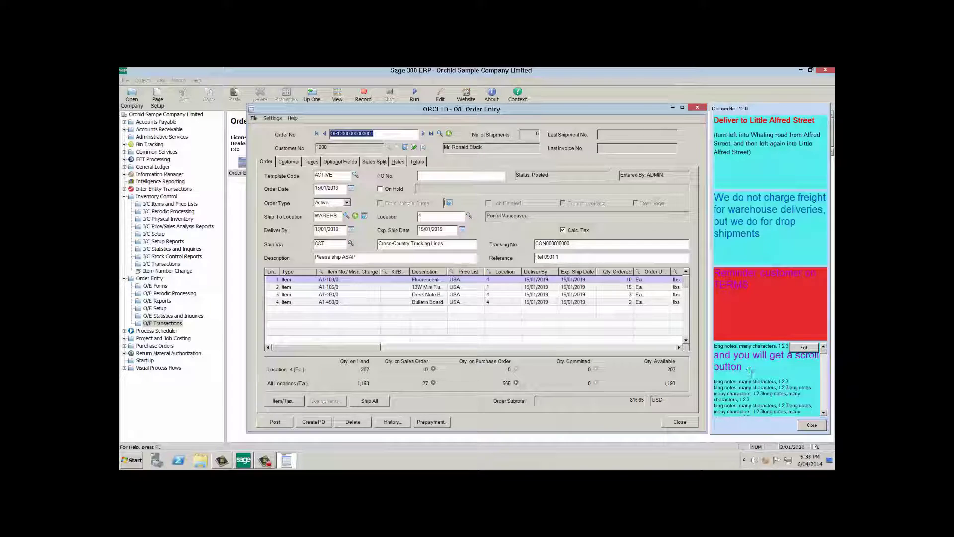
{"action": "left_click", "coordinate": [824, 413]}
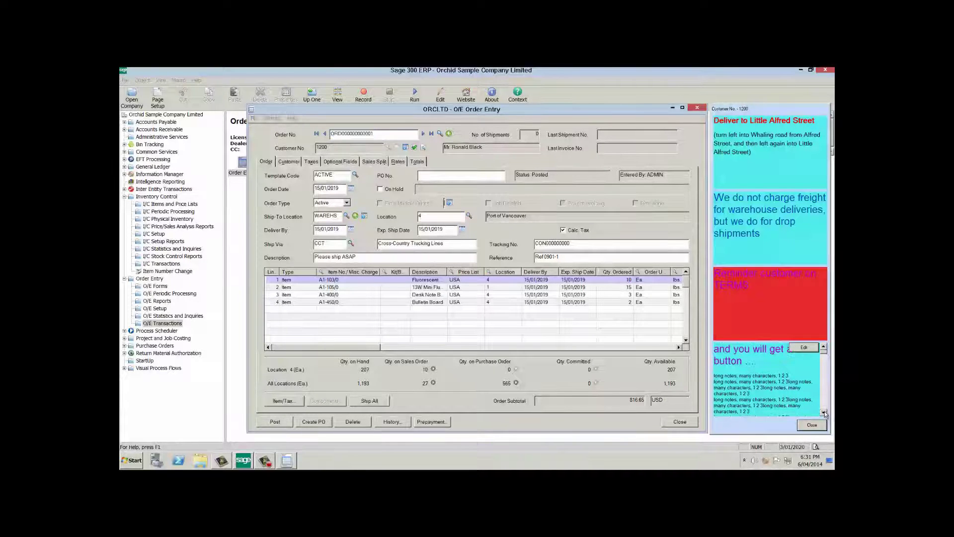
{"action": "left_click", "coordinate": [825, 413]}
{"action": "left_click", "coordinate": [825, 413]}
{"action": "left_click", "coordinate": [824, 412]}
{"action": "left_click", "coordinate": [825, 410]}
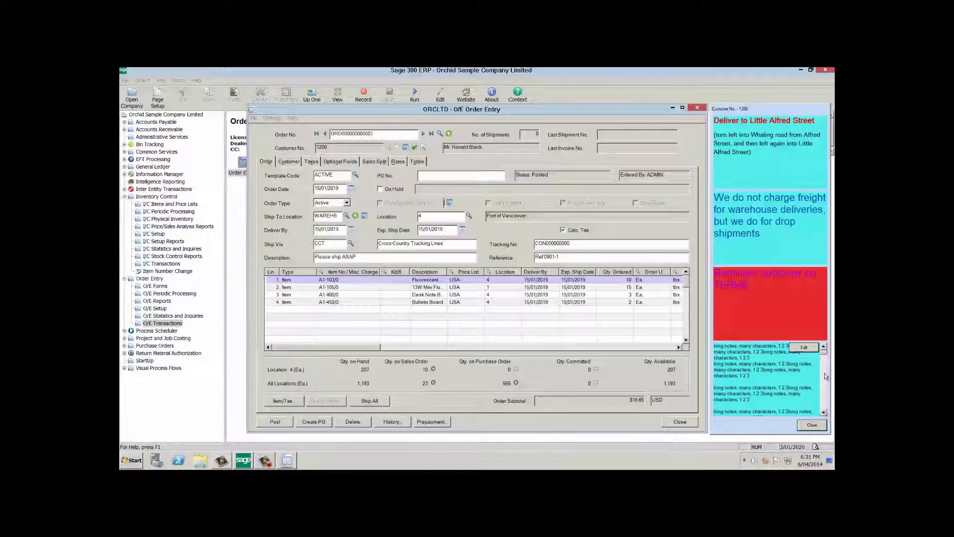
{"action": "left_click", "coordinate": [826, 358]}
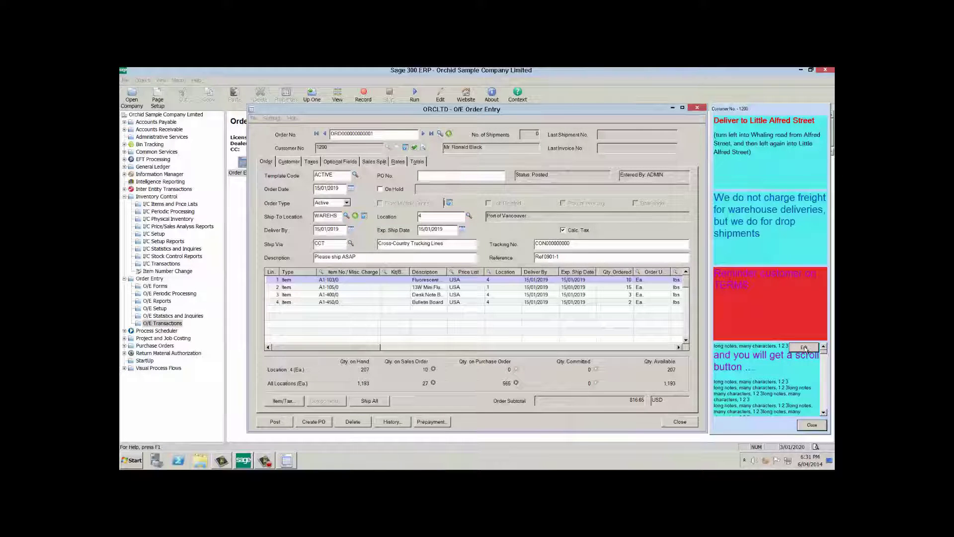
View the long note in I/M Notes without saving, then advance to the ACME Plumbing order.
{"action": "left_click", "coordinate": [805, 347]}
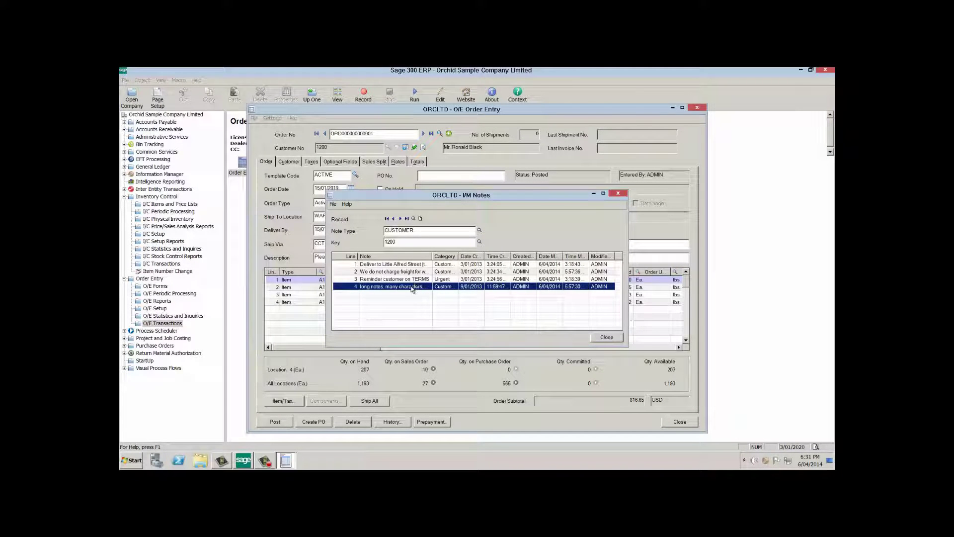
{"action": "double_click", "coordinate": [413, 287]}
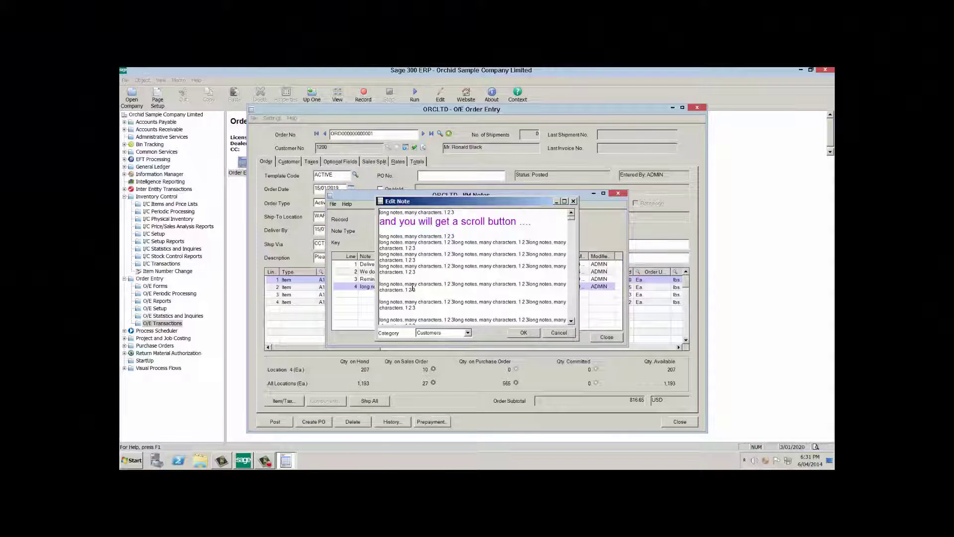
{"action": "left_click", "coordinate": [559, 334]}
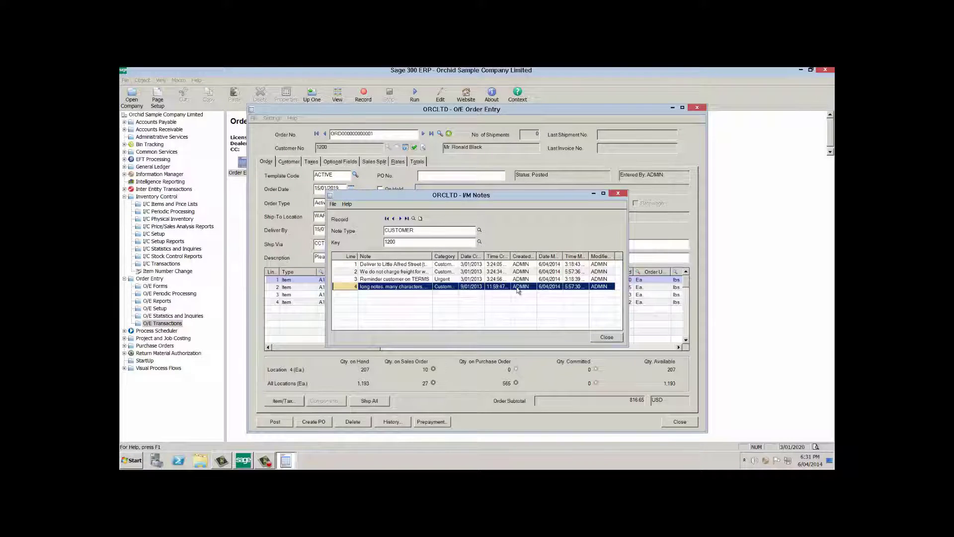
{"action": "left_click", "coordinate": [607, 337]}
{"action": "left_click", "coordinate": [423, 133]}
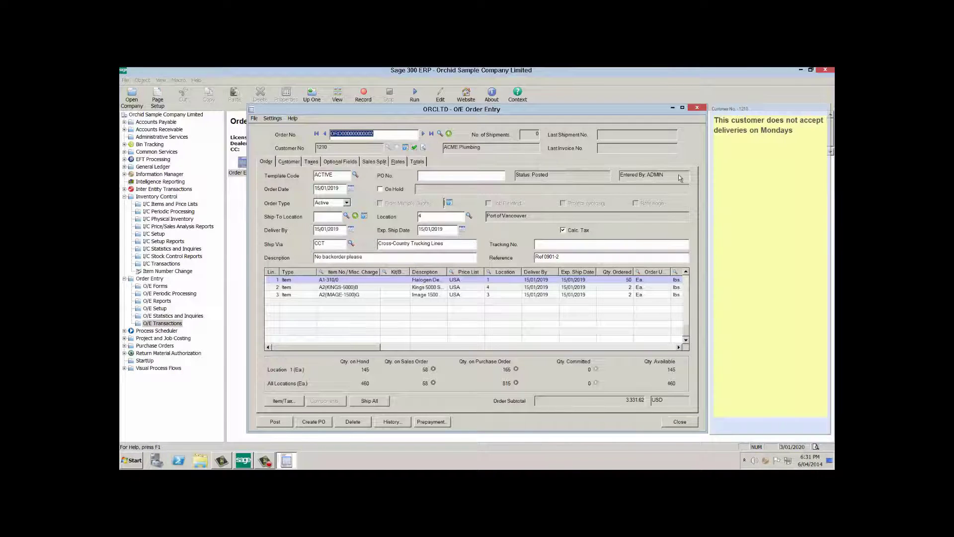
Load customer 1200's earlier order and look over its coloured notes.
{"action": "mouse_move", "coordinate": [733, 174]}
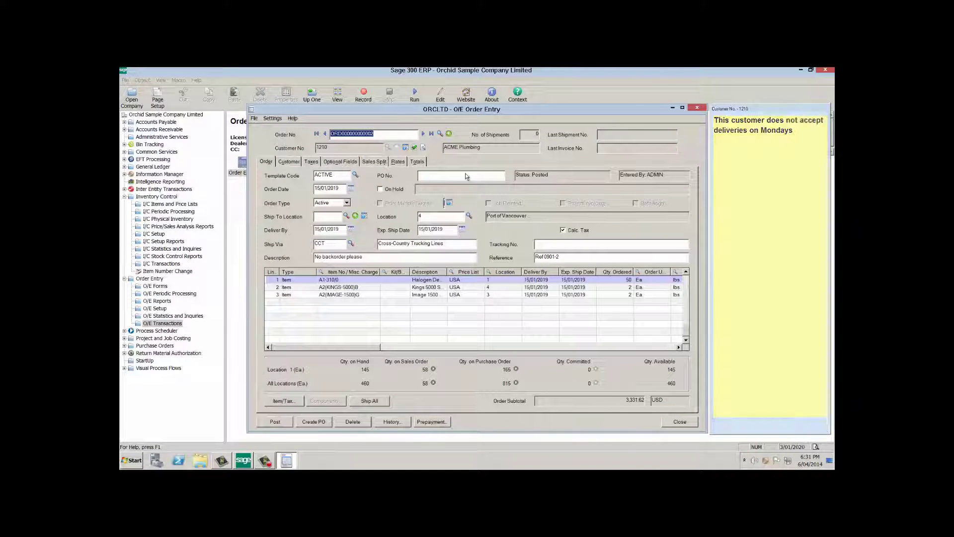
{"action": "left_click", "coordinate": [326, 133]}
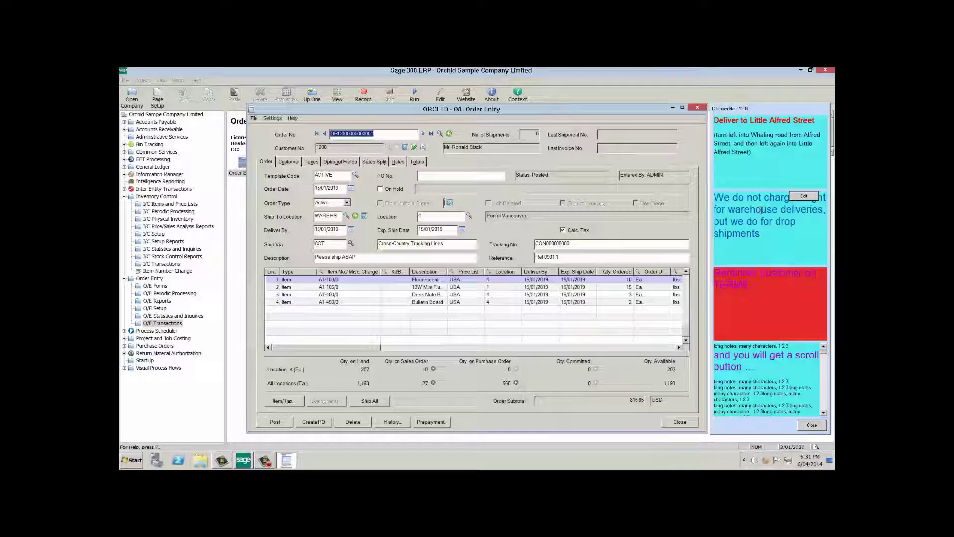
{"action": "mouse_move", "coordinate": [751, 330]}
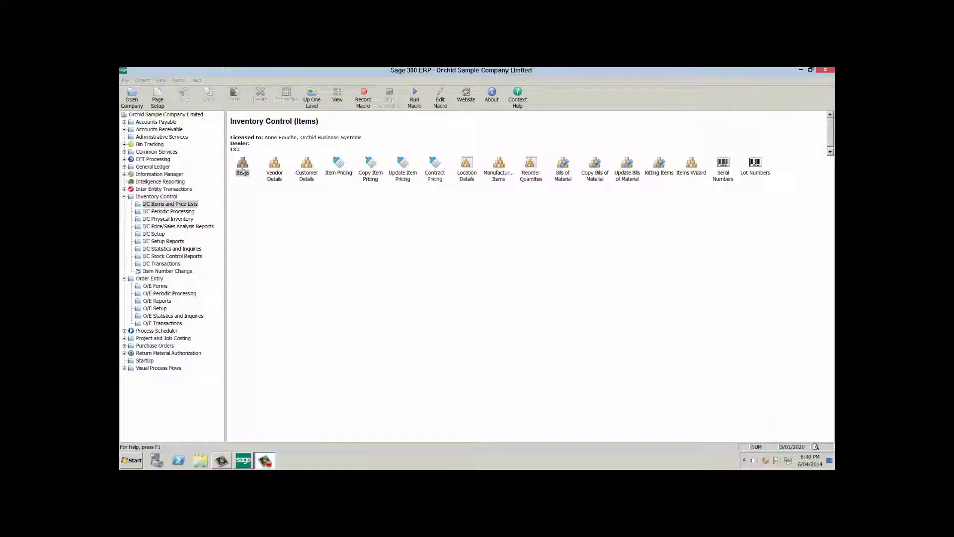
Open I/C Items and load A1-103/0, Fluorescent Desk Lamp, with its picture and text notes.
{"action": "double_click", "coordinate": [243, 169]}
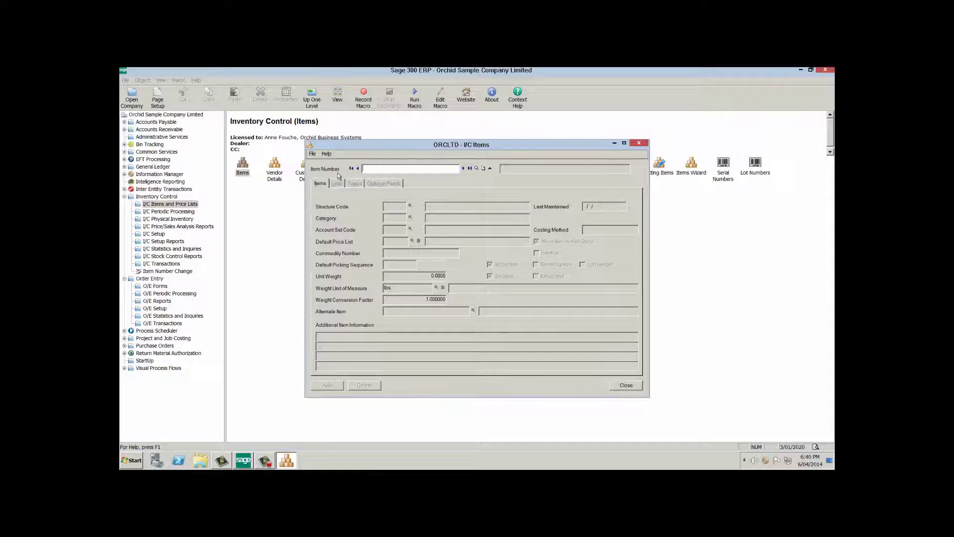
{"action": "left_click", "coordinate": [463, 169]}
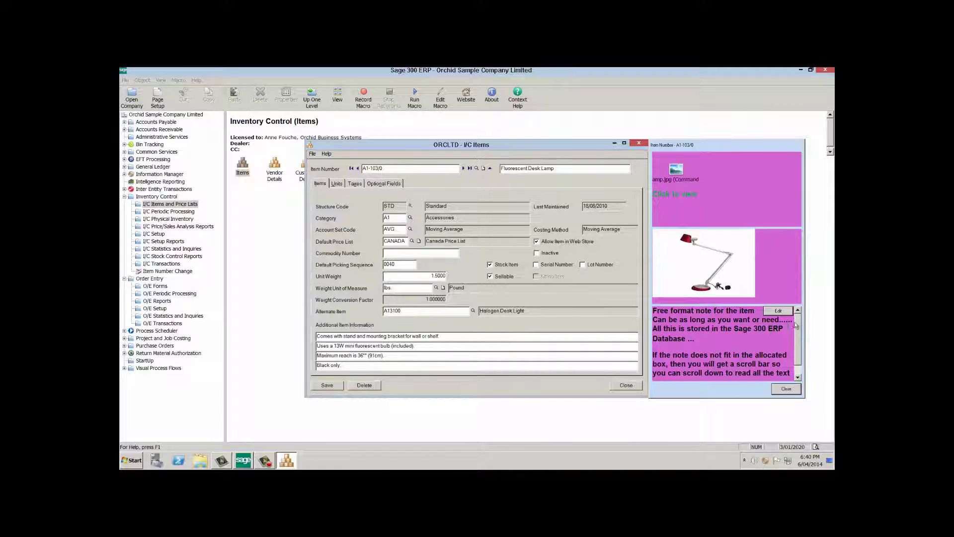
{"action": "mouse_move", "coordinate": [796, 322]}
{"action": "left_mouse_down"}
{"action": "mouse_move", "coordinate": [797, 355]}
{"action": "mouse_move", "coordinate": [795, 321]}
{"action": "left_mouse_up"}
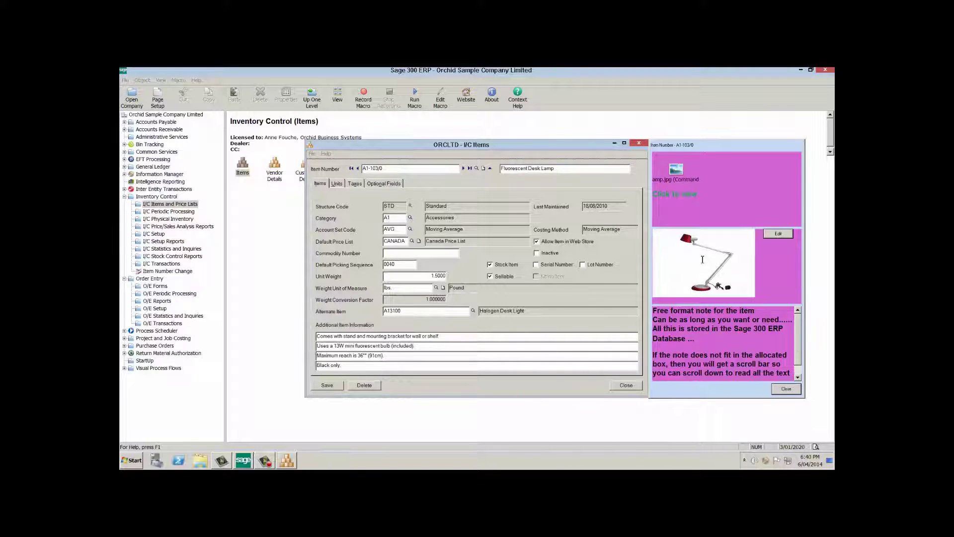
{"action": "left_click", "coordinate": [779, 236]}
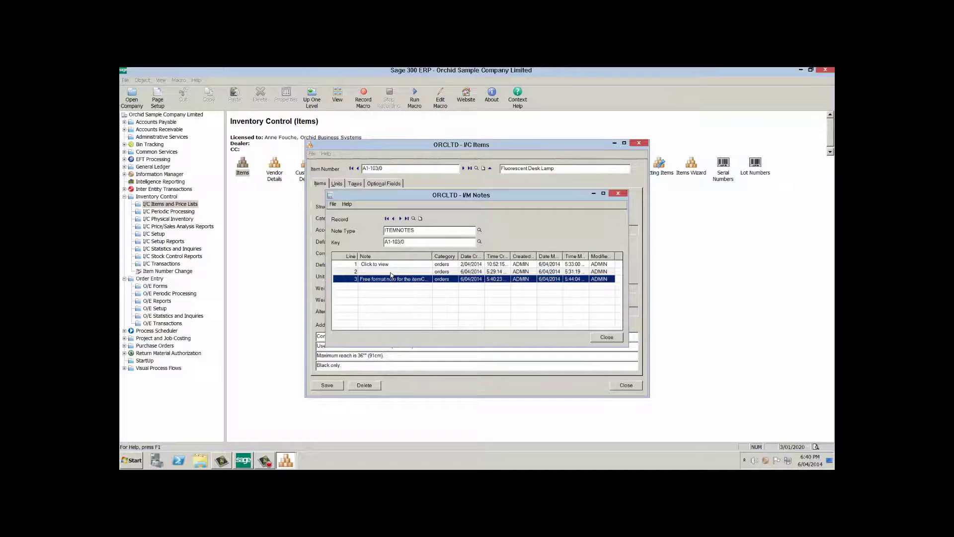
{"action": "double_click", "coordinate": [391, 272]}
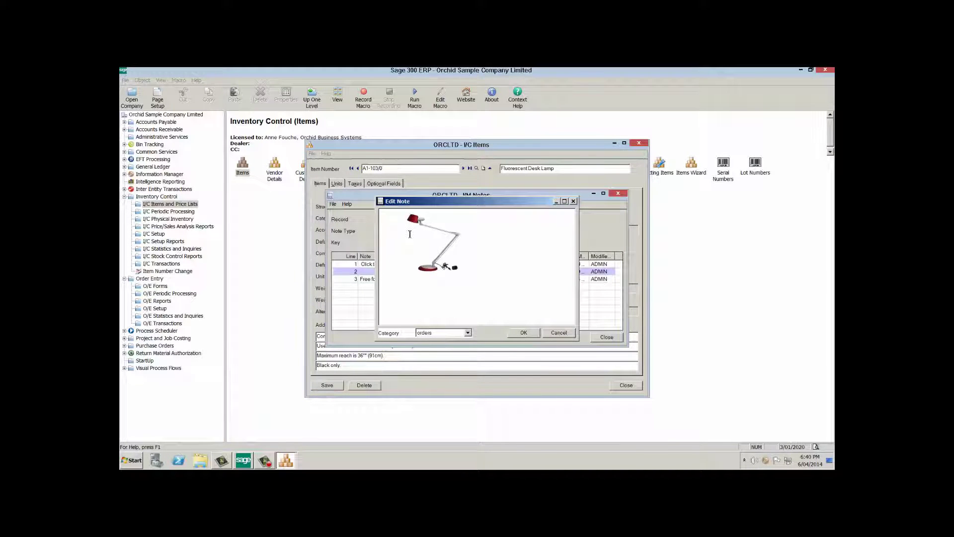
{"action": "left_click", "coordinate": [562, 332]}
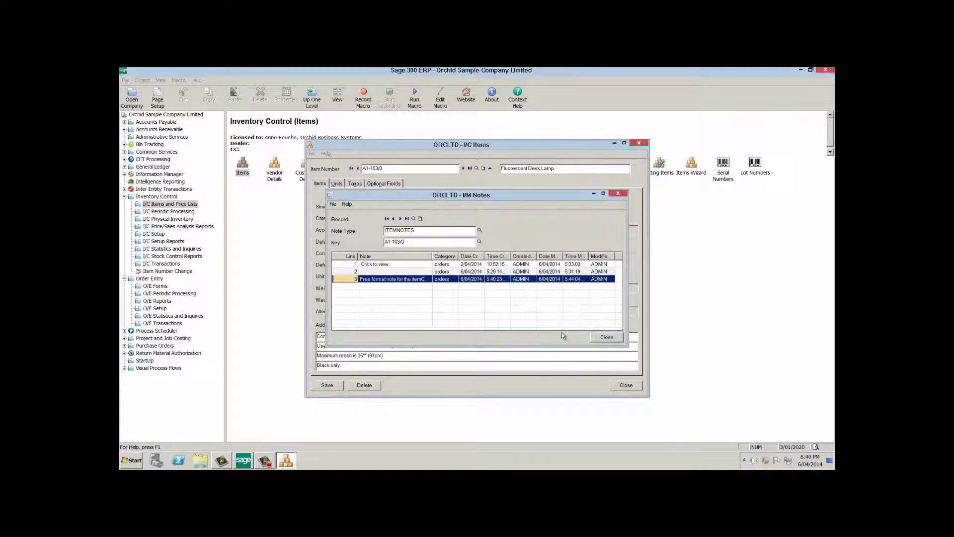
{"action": "left_click", "coordinate": [606, 337]}
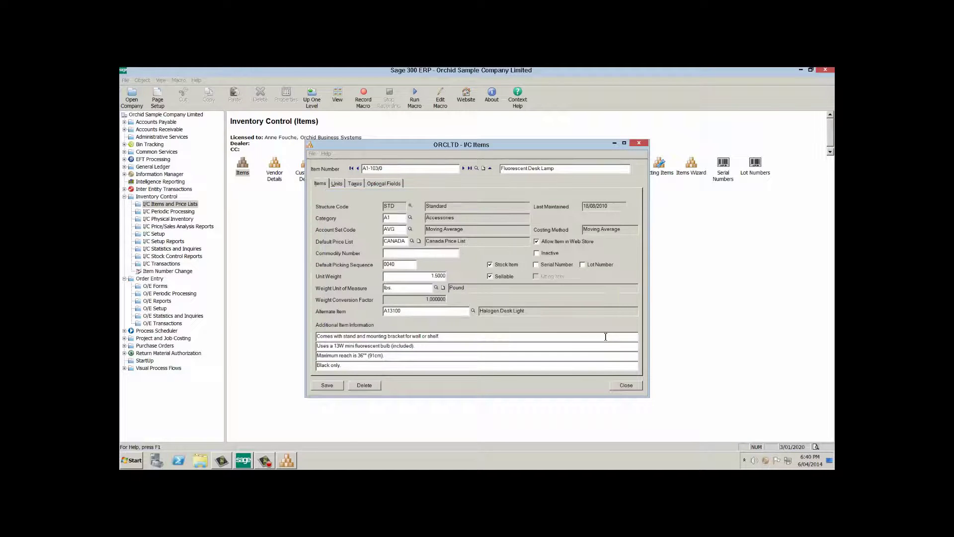
{"action": "left_click", "coordinate": [463, 169]}
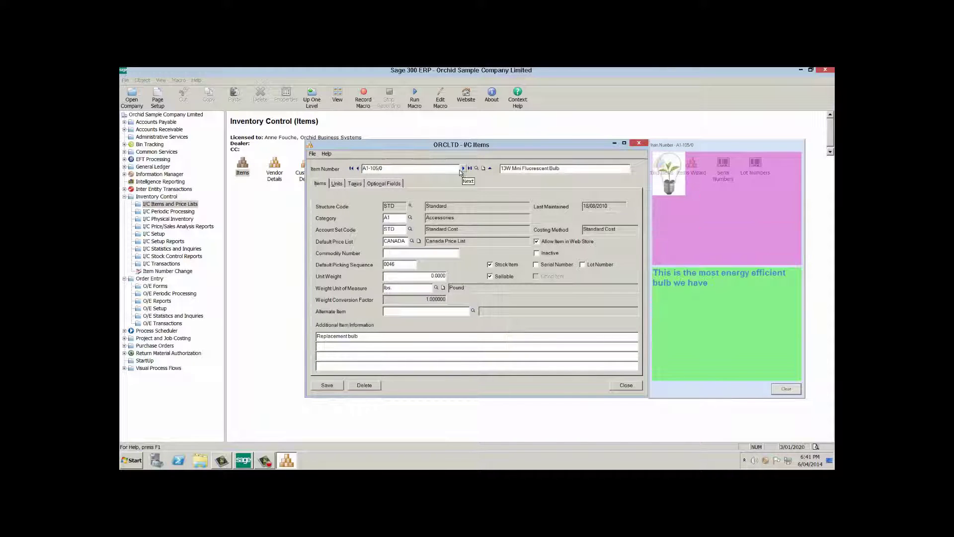
{"action": "left_click", "coordinate": [357, 168]}
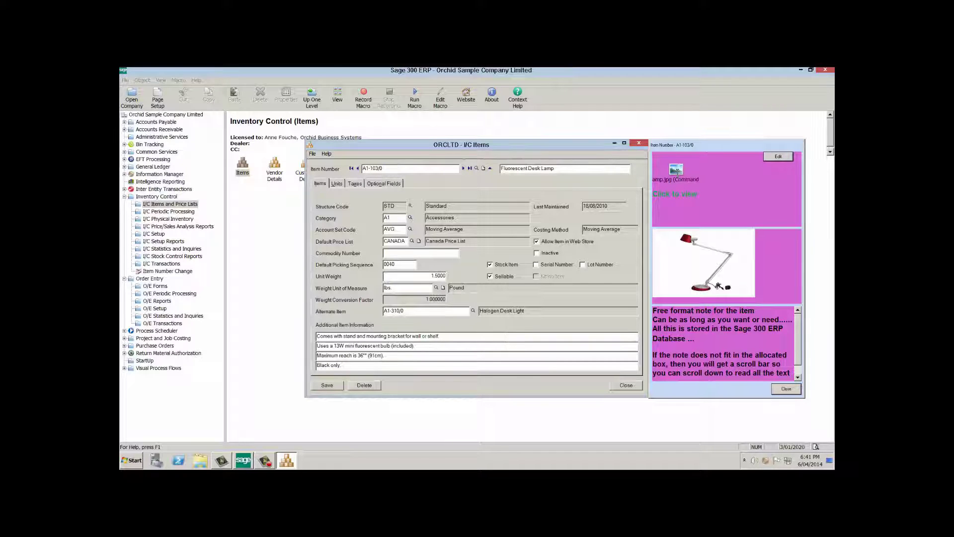
{"action": "left_click", "coordinate": [678, 171]}
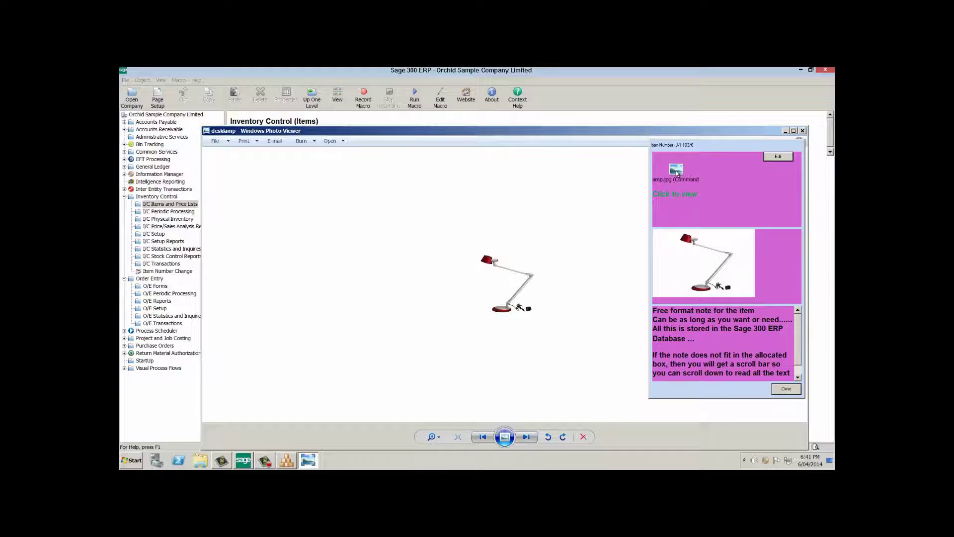
{"action": "left_click", "coordinate": [206, 131]}
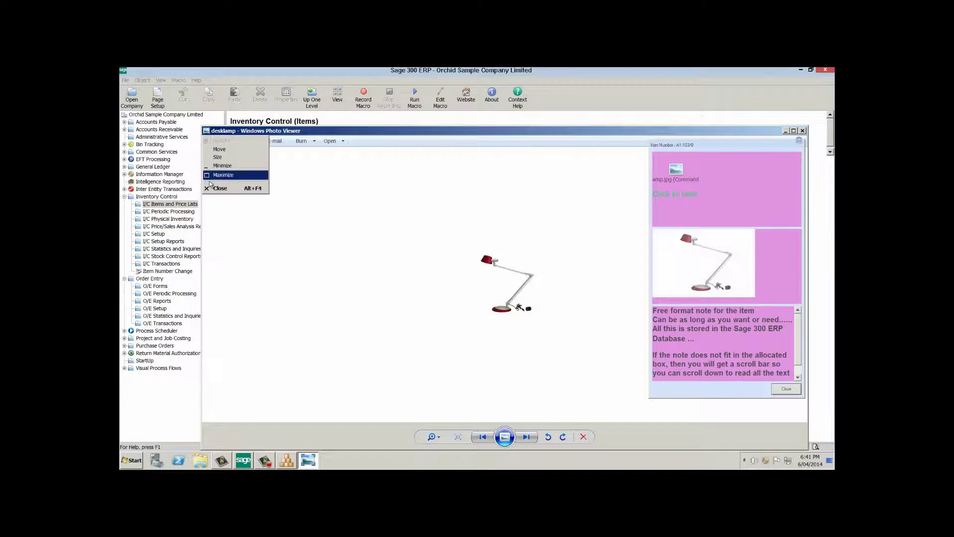
{"action": "left_click", "coordinate": [214, 189]}
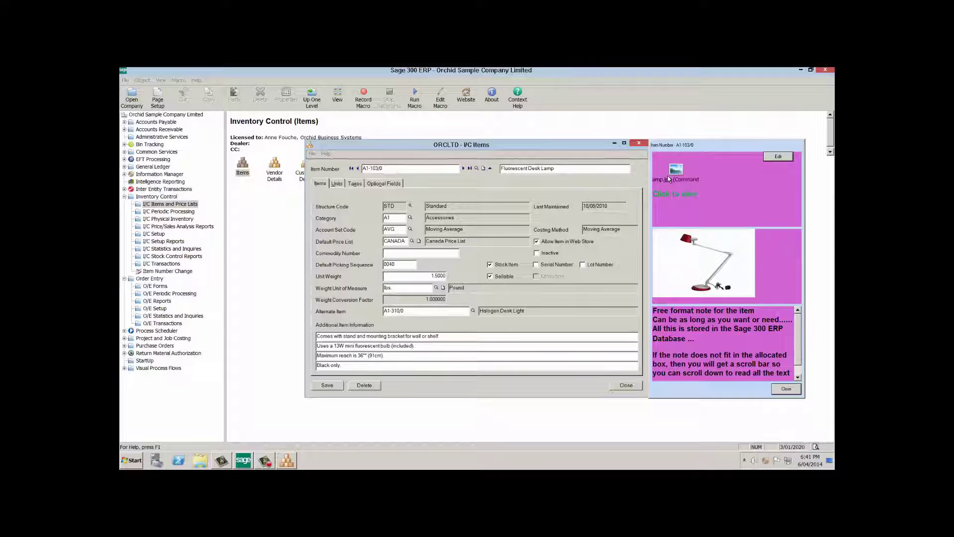
Advance to item A1-105/0, the 13W Mini Fluorescent Bulb, with its bulb picture and green note.
{"action": "mouse_move", "coordinate": [686, 269]}
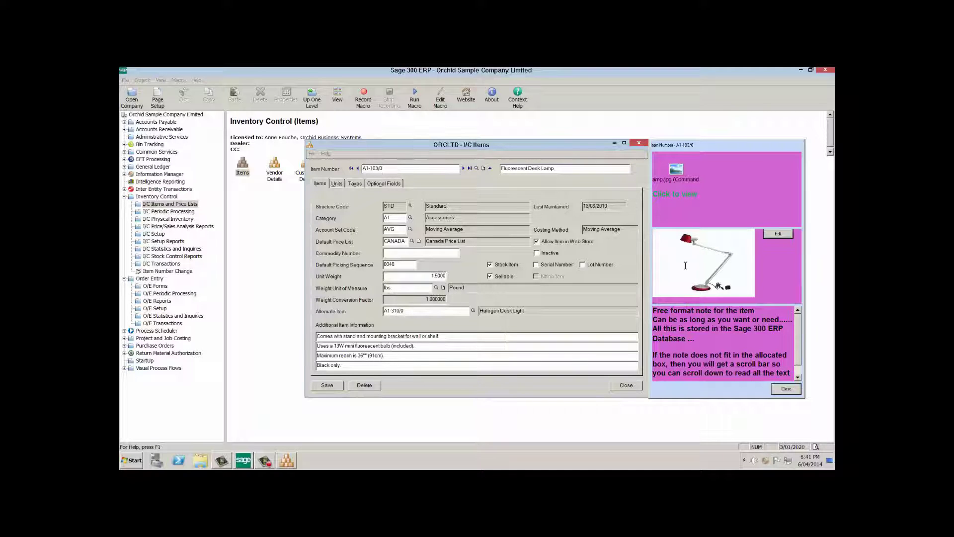
{"action": "mouse_move", "coordinate": [675, 181]}
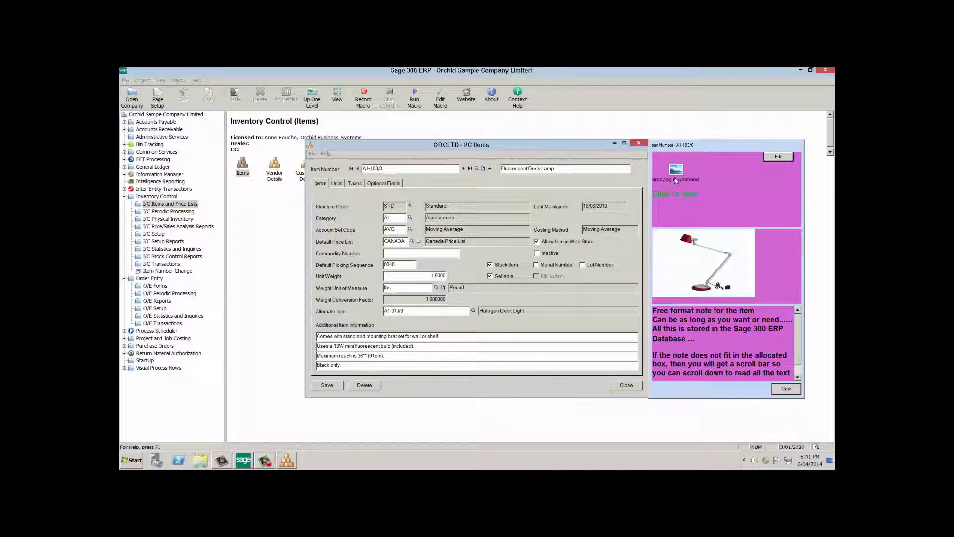
{"action": "left_click", "coordinate": [463, 169]}
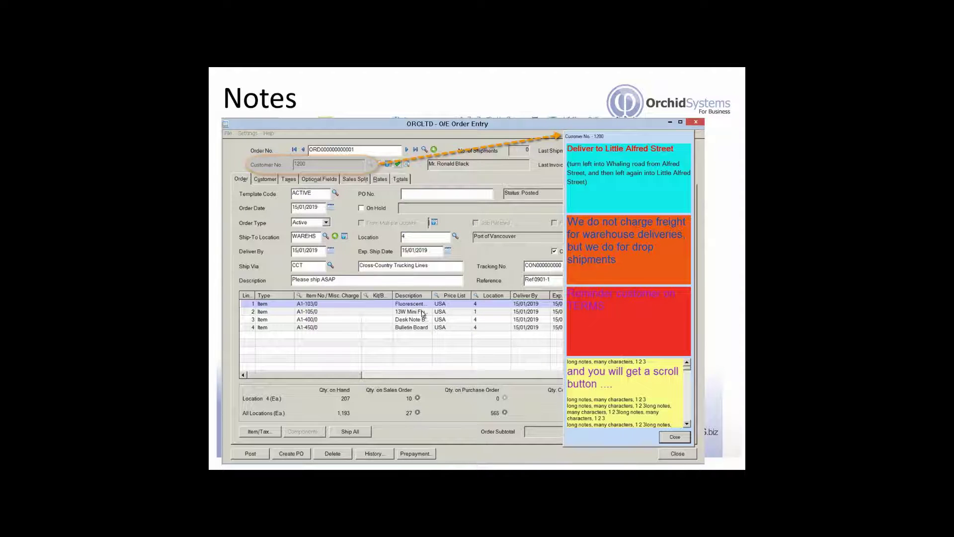
Advance the Notes slide to the Fluorescent Desk Lamp I/C Items screenshot.
{"action": "left_click", "coordinate": [444, 335]}
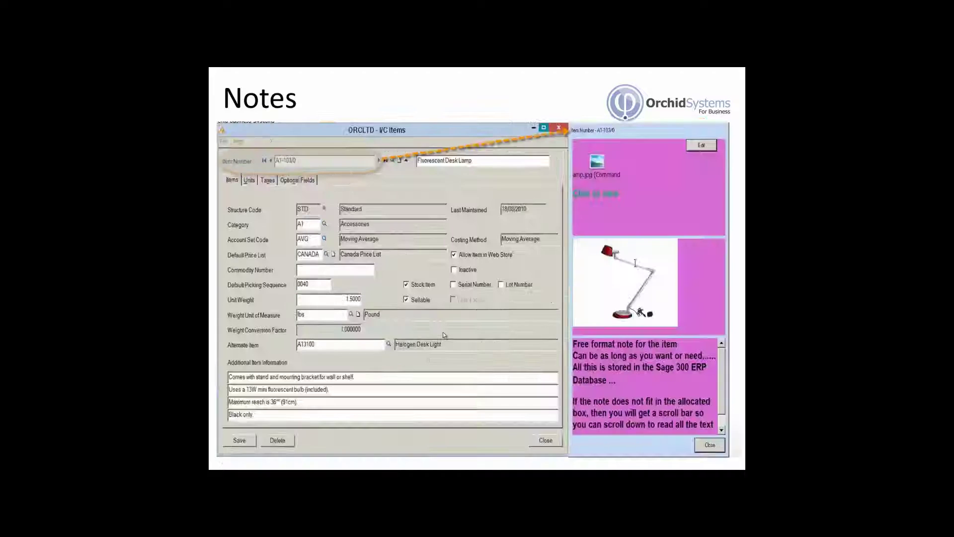